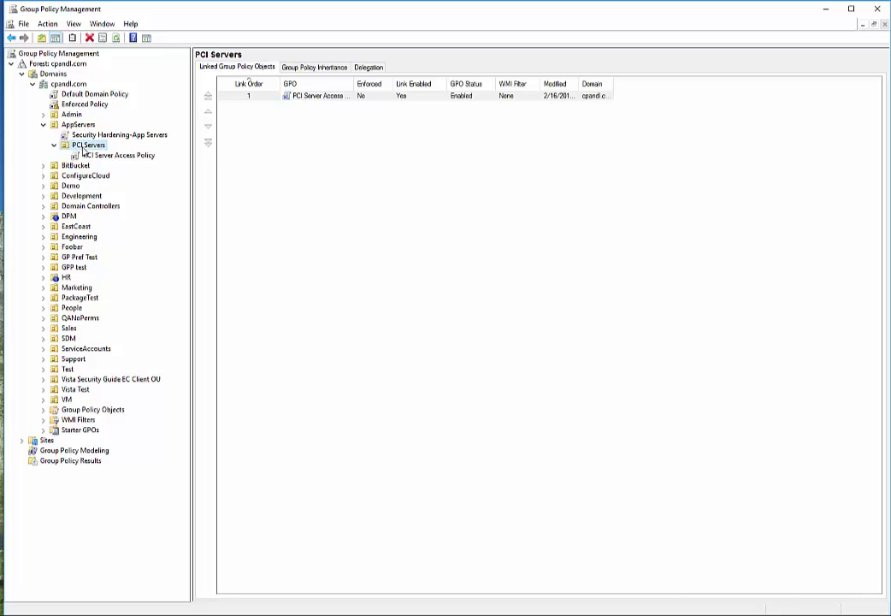
# - Select the PCI Server Access Policy link and permanently dismiss the linked-GPO warning
pyautogui.click(90, 155)
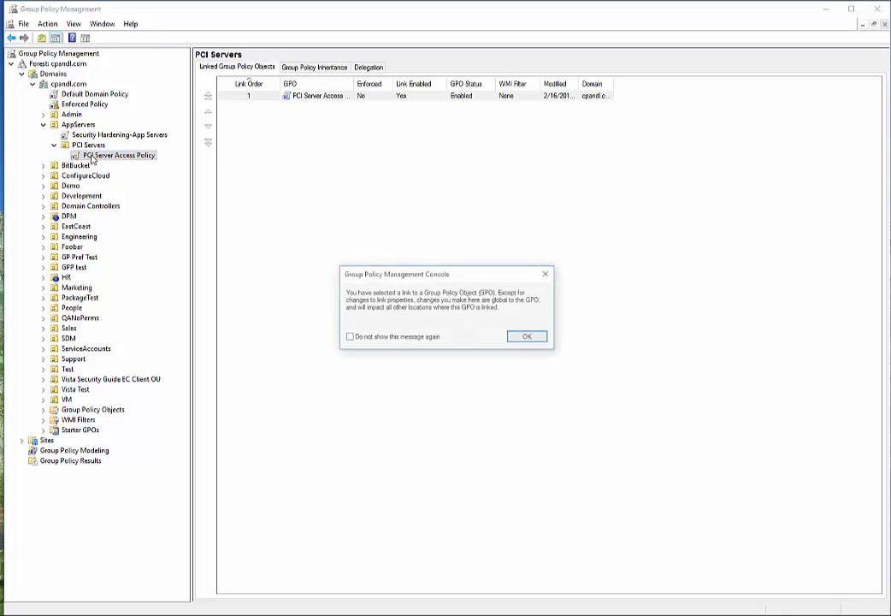
pyautogui.click(350, 338)
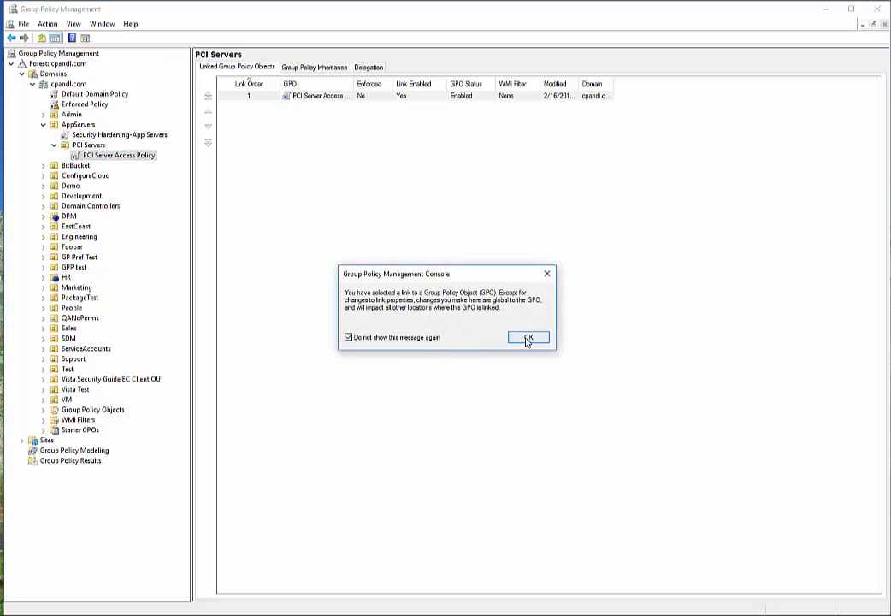
pyautogui.click(528, 337)
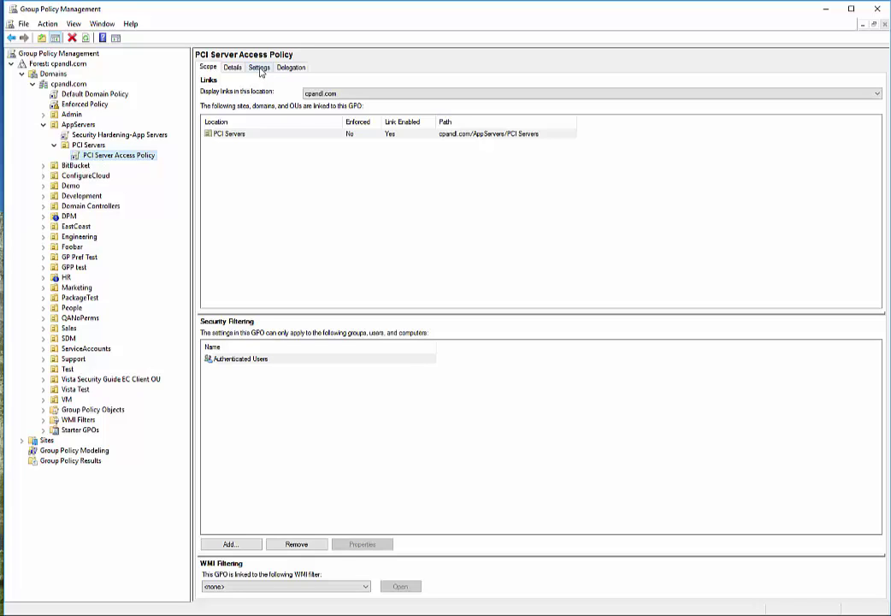
# - Review the Settings report's Restricted Groups: BUILTIN\Administrators with PCI Server Admins and Level 2 Server Admins
pyautogui.click(260, 68)
pyautogui.click(233, 144)
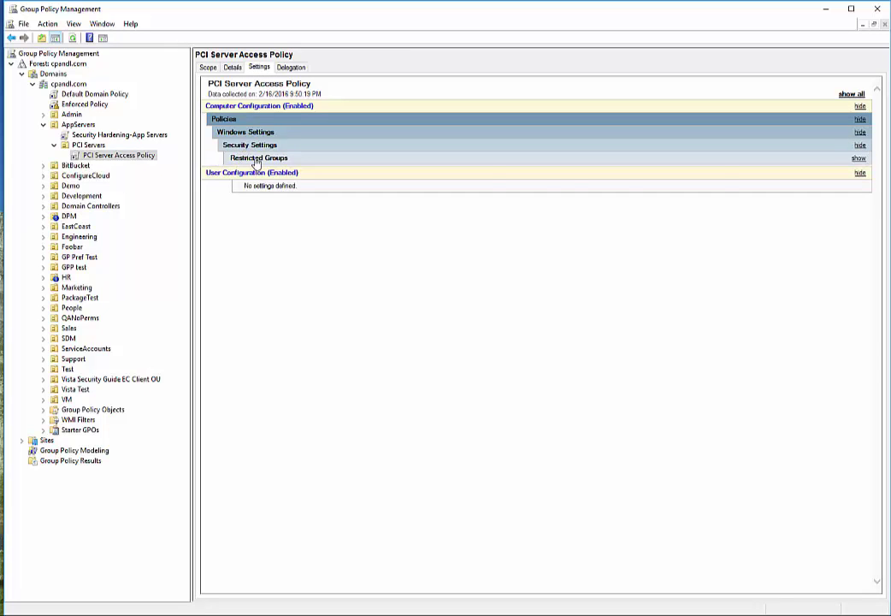
pyautogui.click(257, 160)
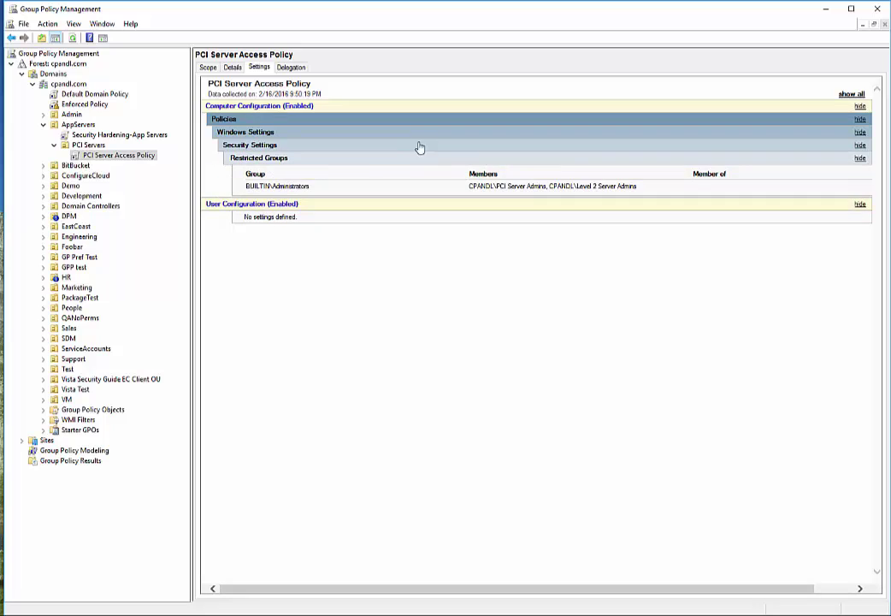
pyautogui.moveTo(309, 186); pyautogui.dragTo(245, 187)
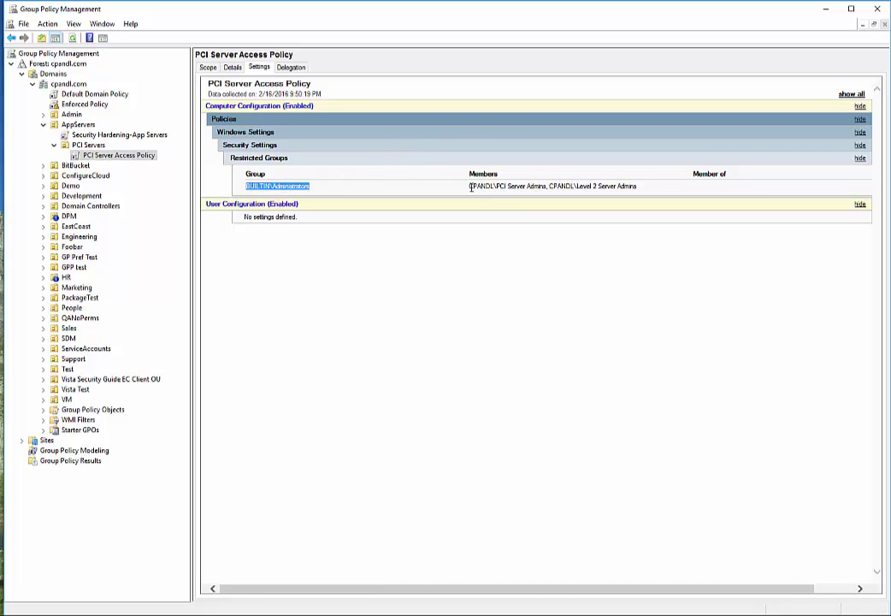
pyautogui.moveTo(470, 186); pyautogui.dragTo(635, 187)
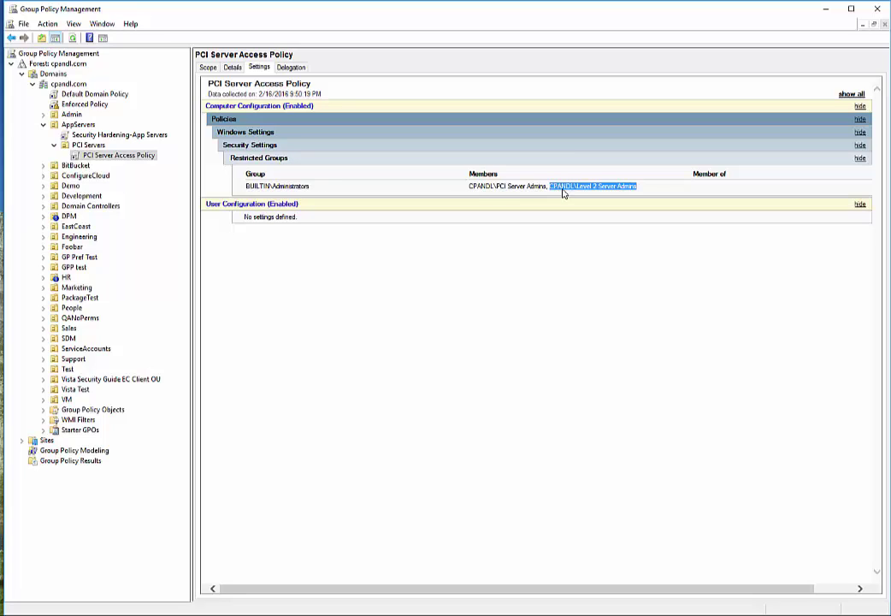
pyautogui.click(130, 158)
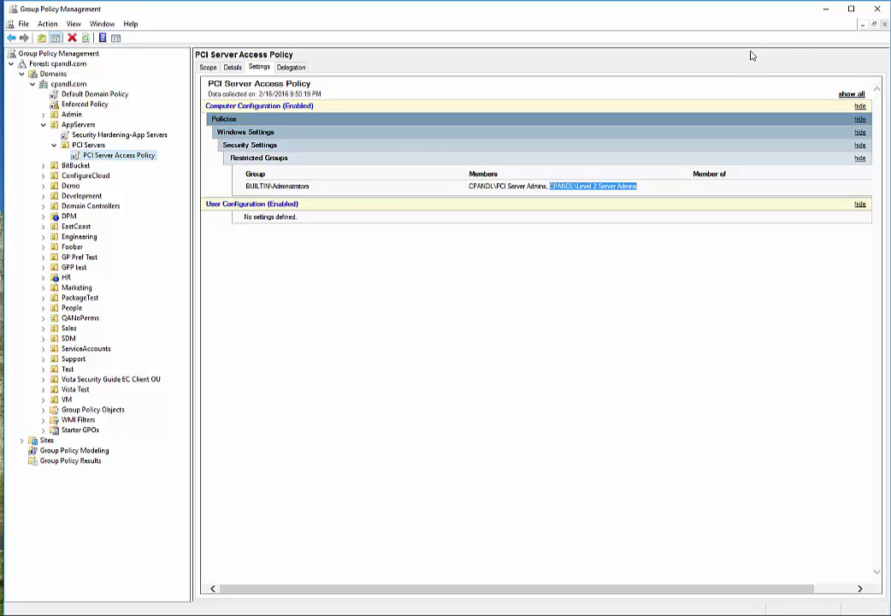
# - Filter the Inactive GPOs list by name 'PCI' and tick PCI Server Access Policy
pyautogui.click(827, 12)
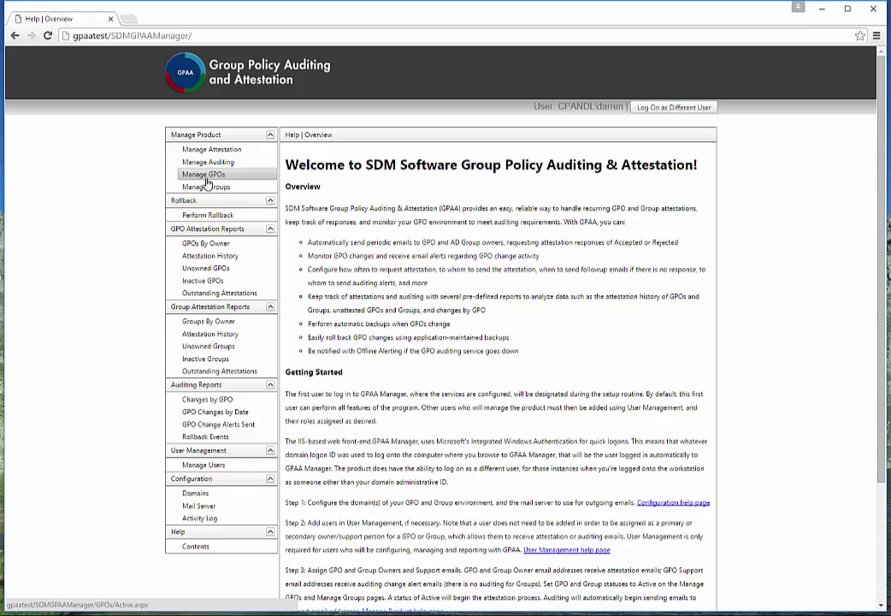
pyautogui.click(206, 175)
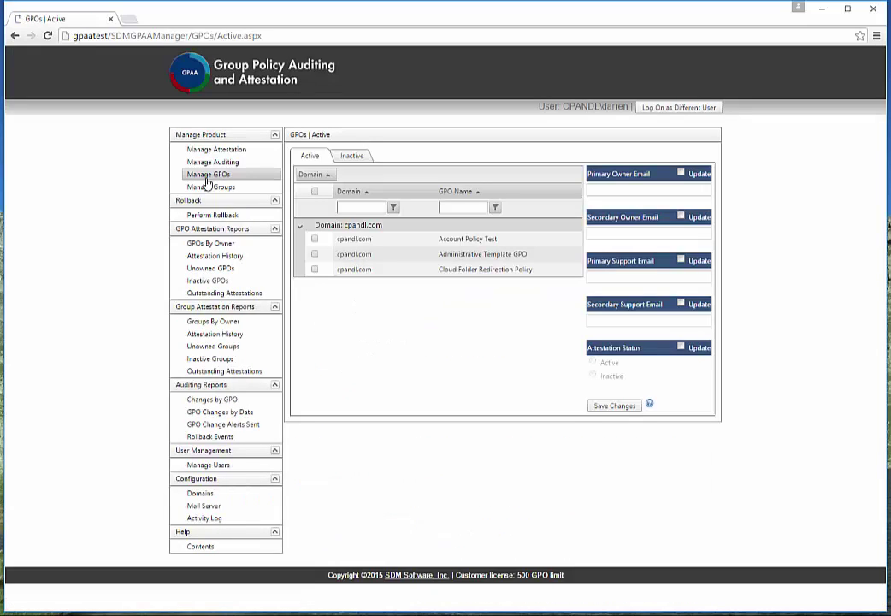
pyautogui.click(351, 157)
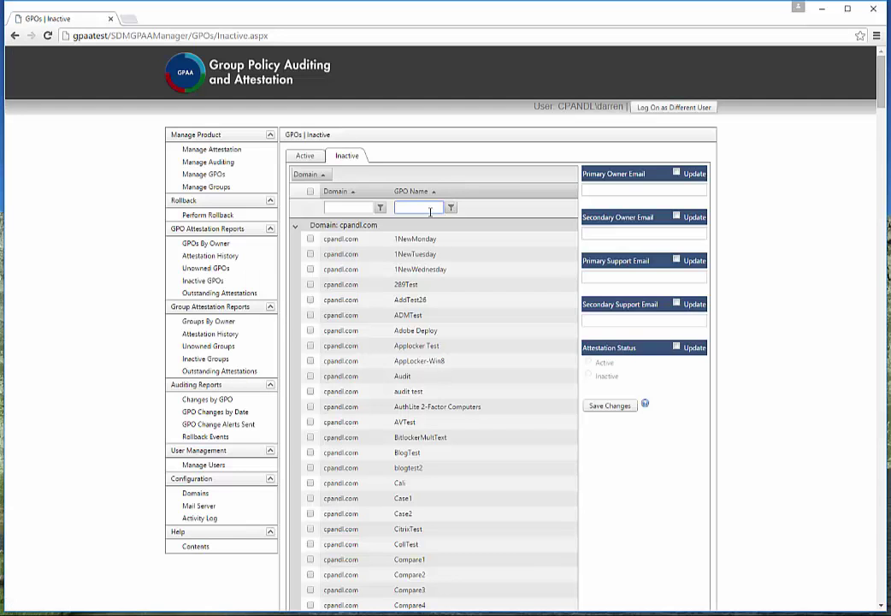
pyautogui.write('PCI')
pyautogui.click(451, 208)
pyautogui.click(352, 242)
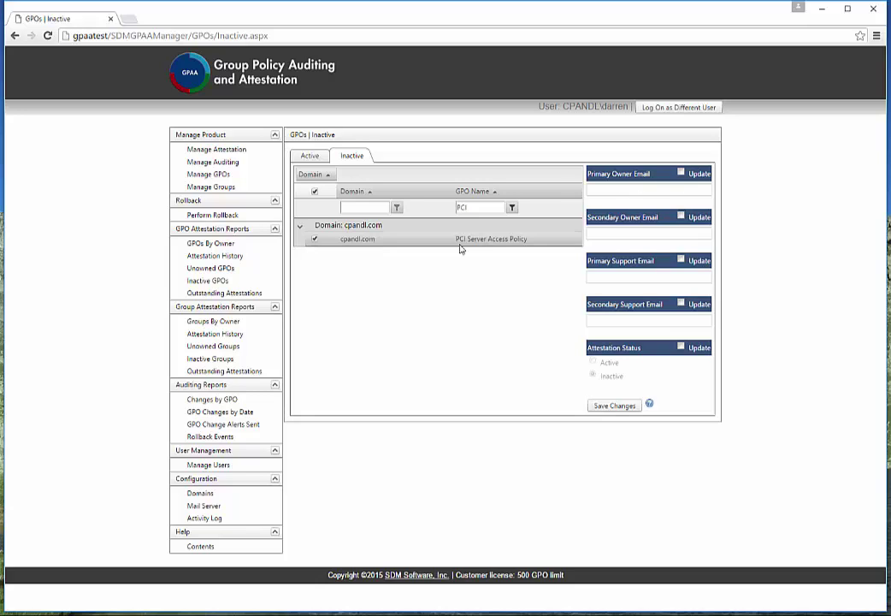
# - Enable updates for Primary Owner Email and Primary Support Email and enter an email address in each
pyautogui.click(518, 244)
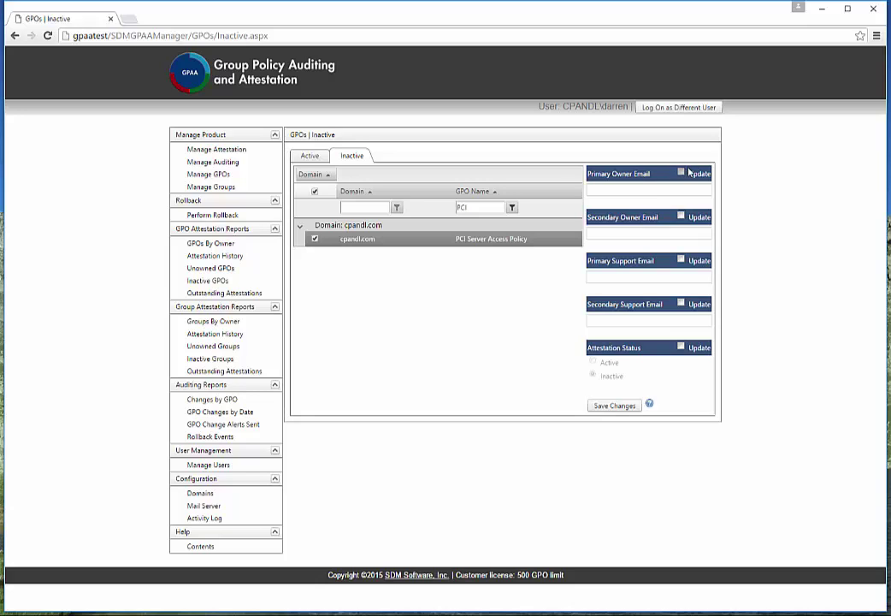
pyautogui.click(681, 172)
pyautogui.click(675, 189)
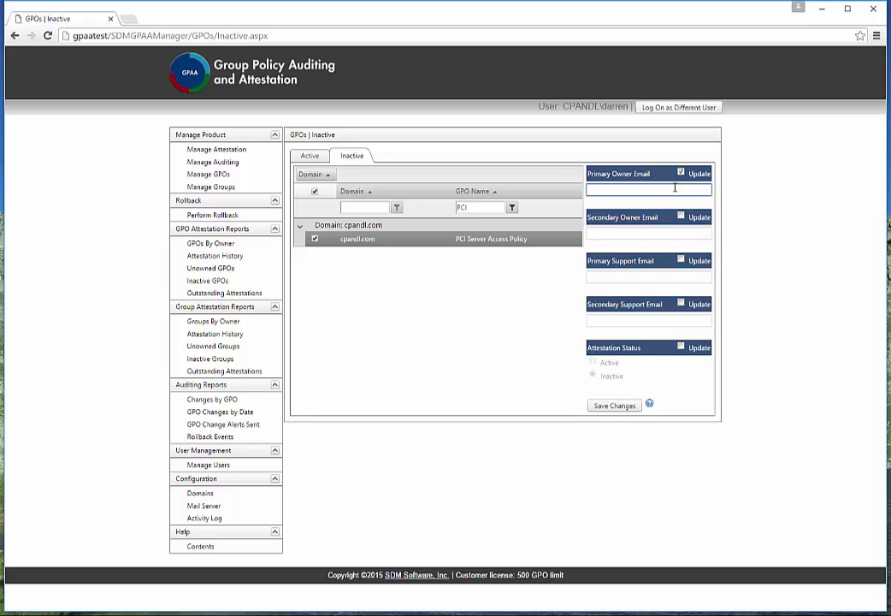
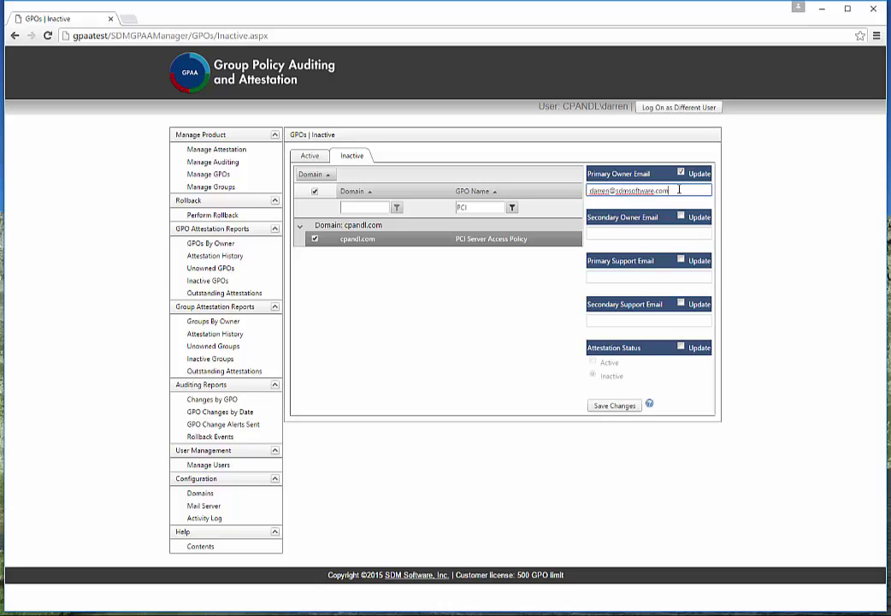
pyautogui.click(681, 259)
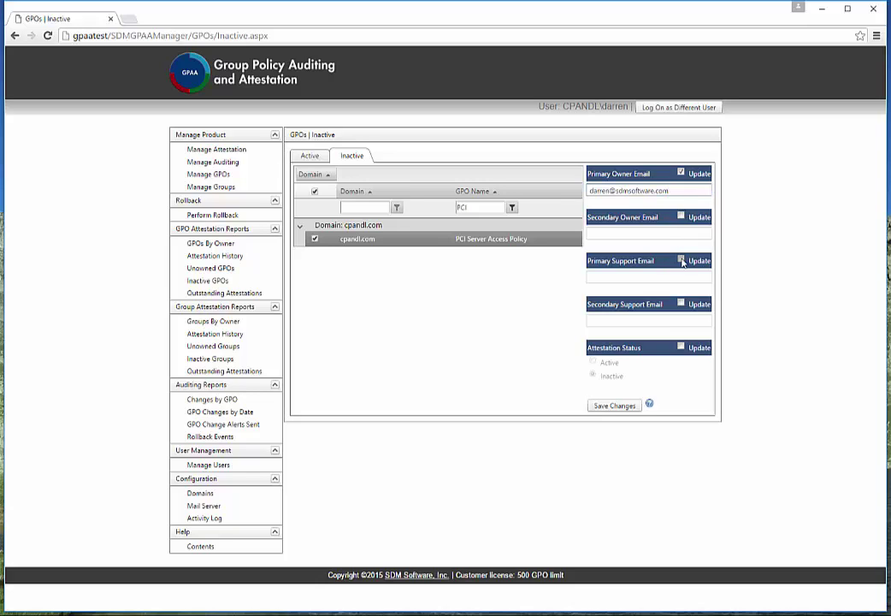
pyautogui.click(644, 277)
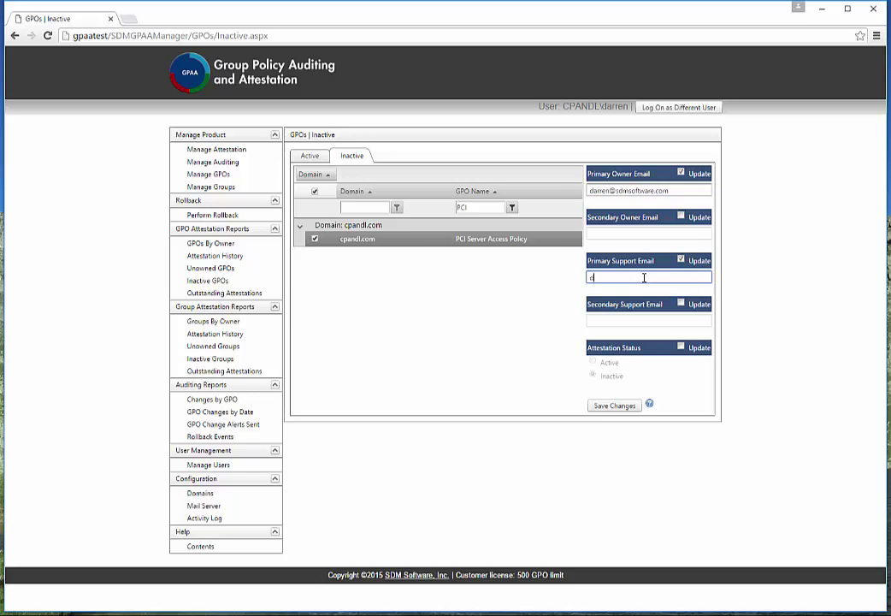
# - Set Attestation Status to Active, save changes, and select the policy under Active GPOs
pyautogui.click(682, 348)
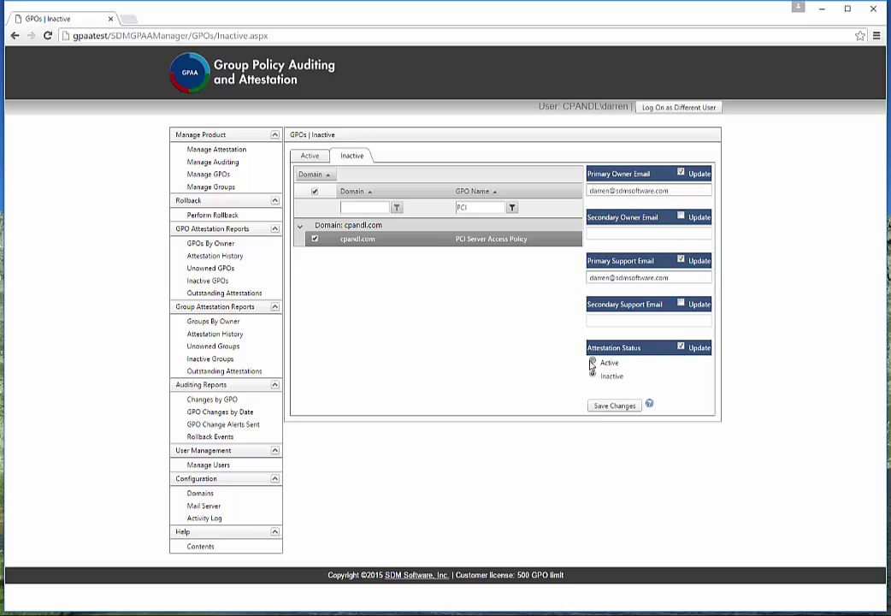
pyautogui.click(592, 362)
pyautogui.click(609, 407)
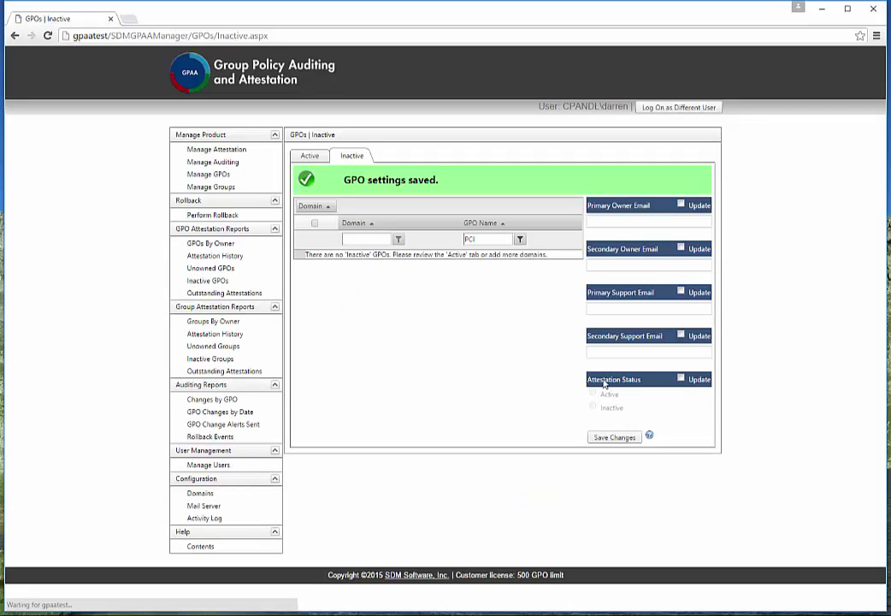
pyautogui.click(309, 156)
pyautogui.click(368, 284)
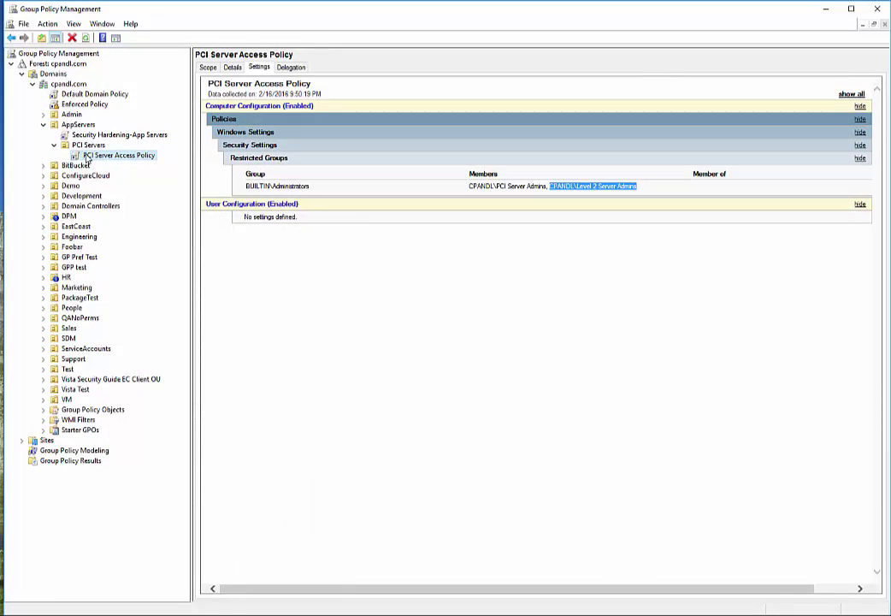
# - Edit PCI Server Access Policy and go to Computer Configuration > Policies > Windows Settings > Security Settings > Restricted Groups
pyautogui.rightClick(89, 155)
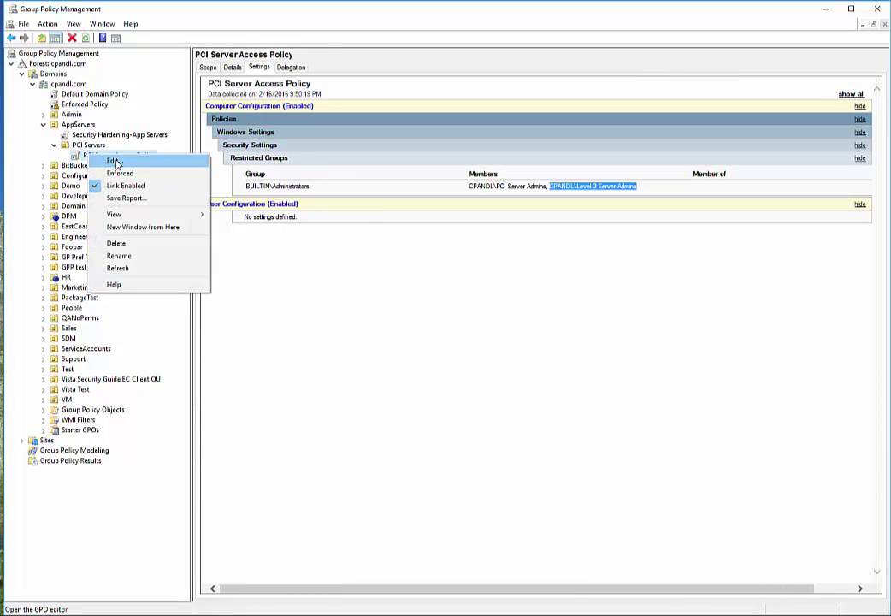
pyautogui.click(115, 161)
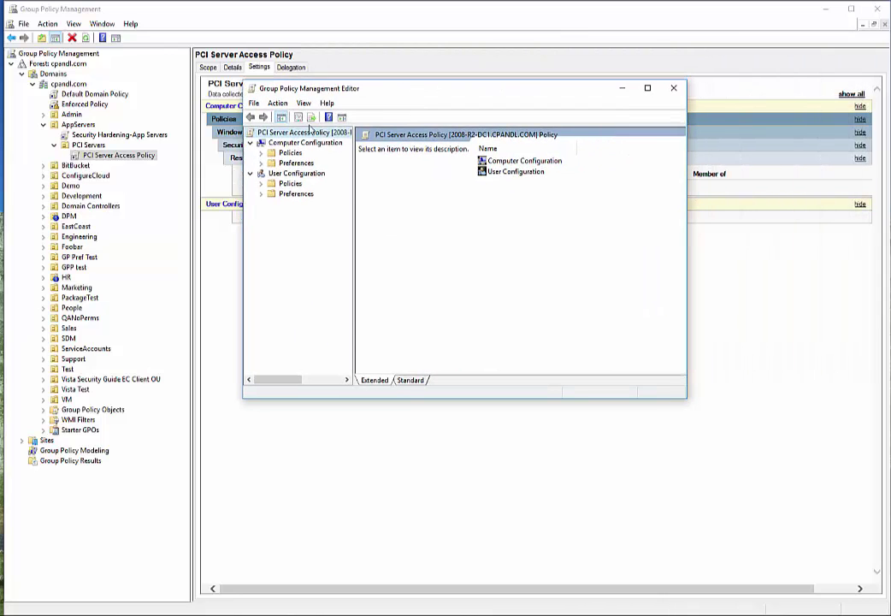
pyautogui.click(262, 154)
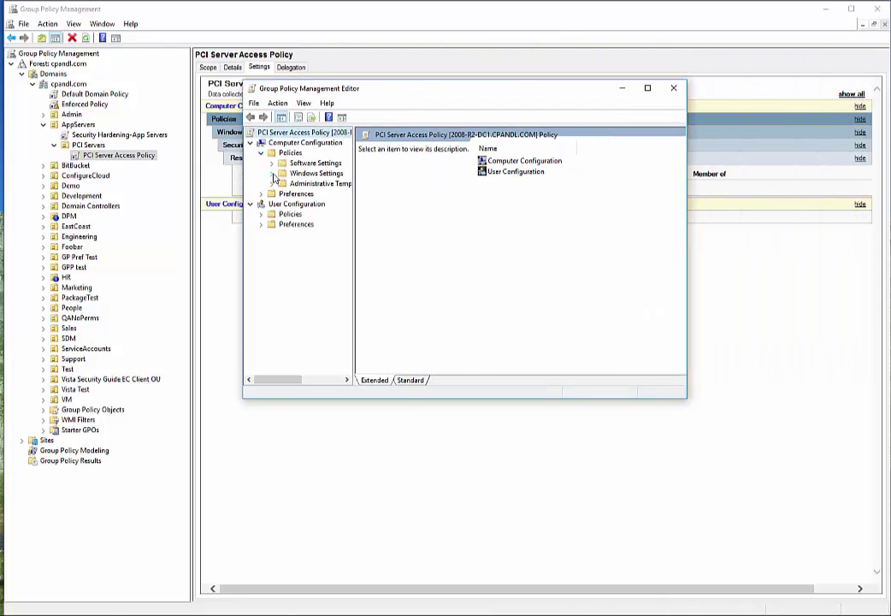
pyautogui.click(272, 174)
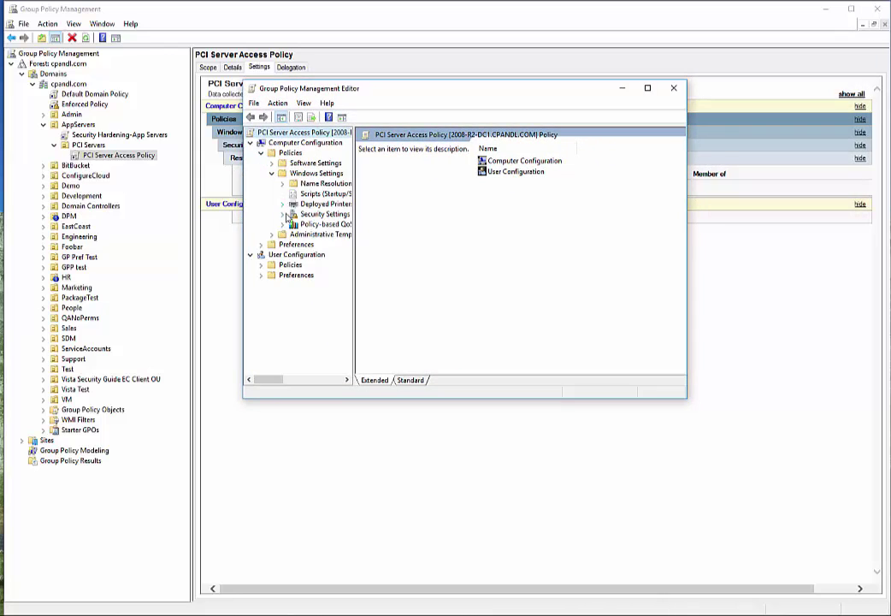
pyautogui.click(283, 215)
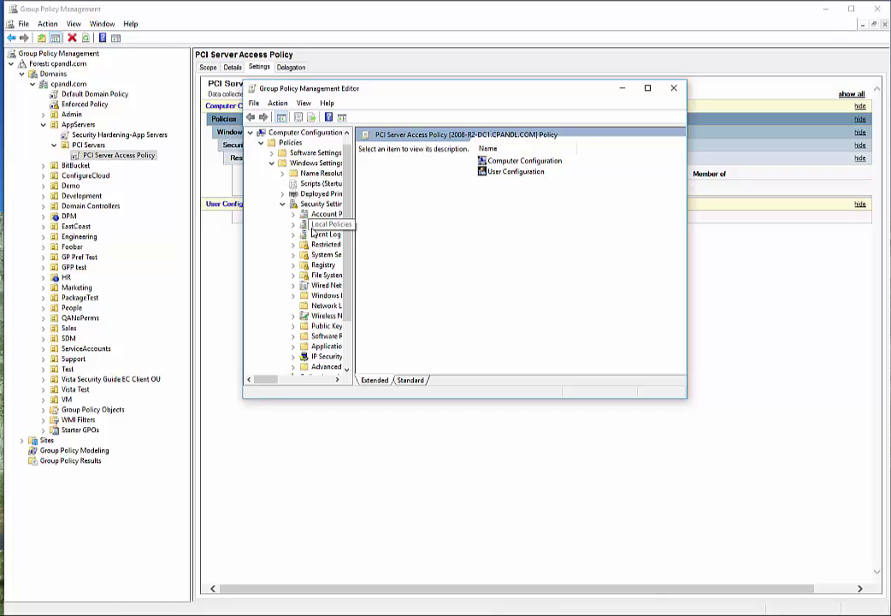
pyautogui.click(322, 243)
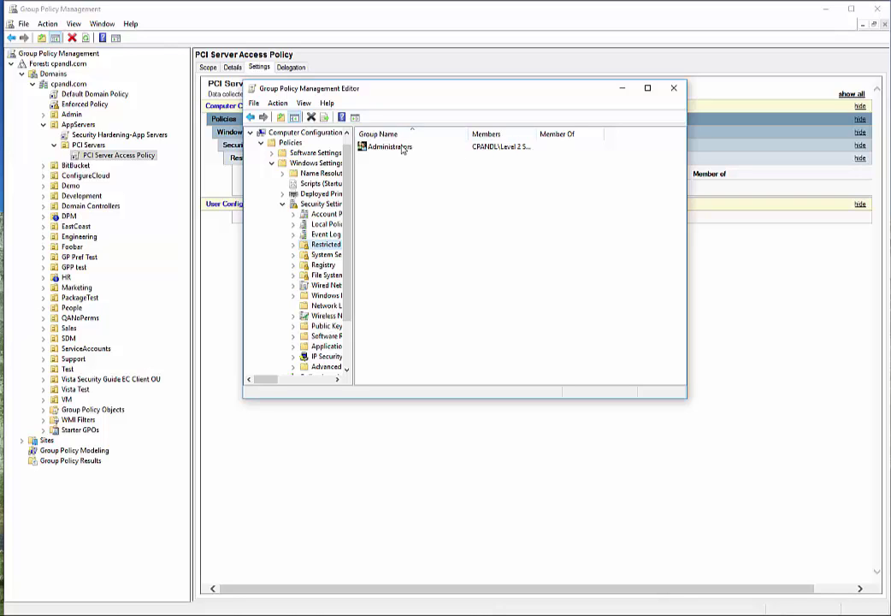
# - Add CPANDL\Marketing Admins to the Administrators group's members, then return to the auditing web page
pyautogui.doubleClick(403, 149)
pyautogui.click(530, 167)
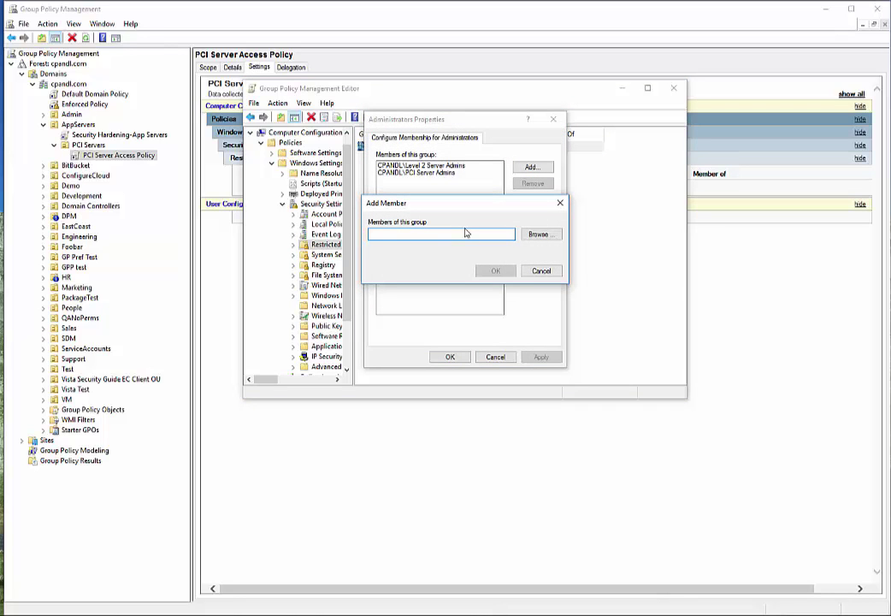
pyautogui.click(539, 236)
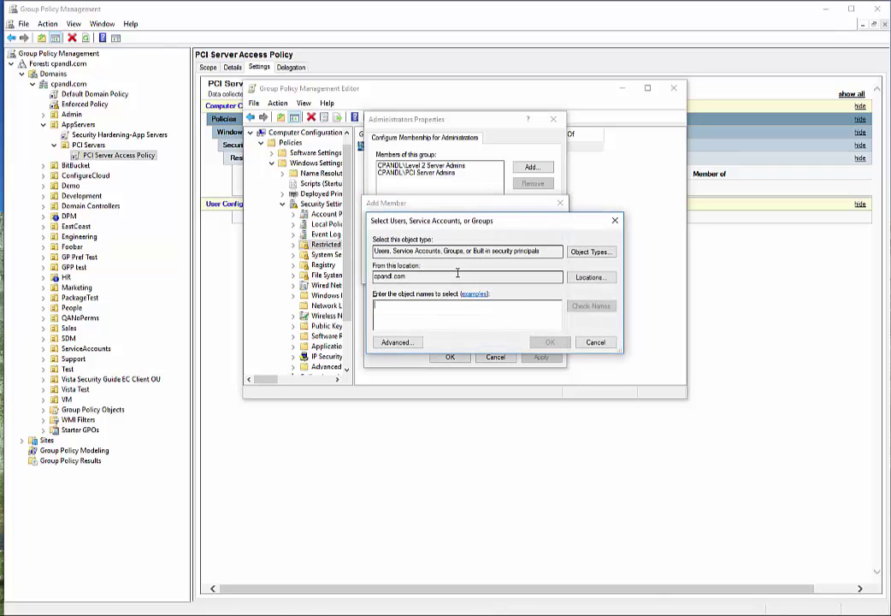
pyautogui.write('marketing')
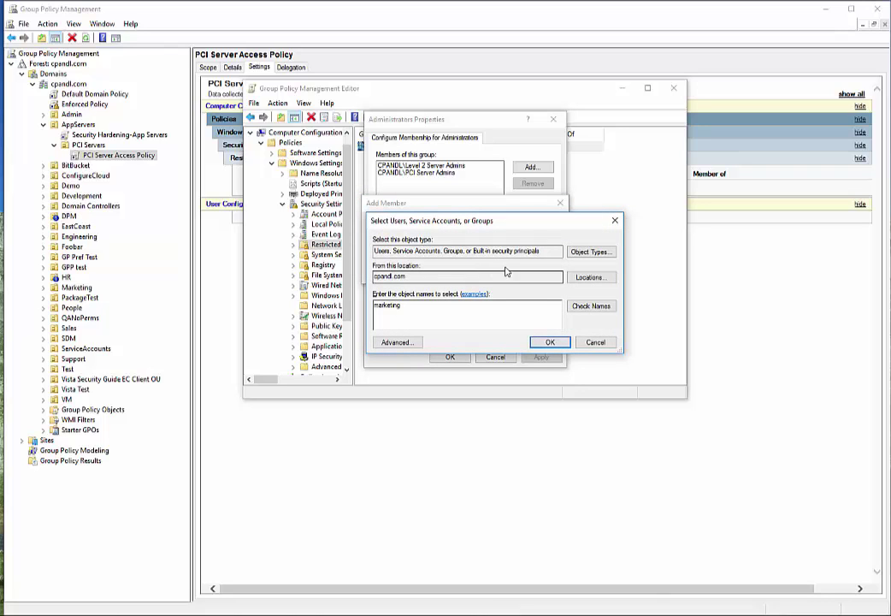
pyautogui.click(580, 307)
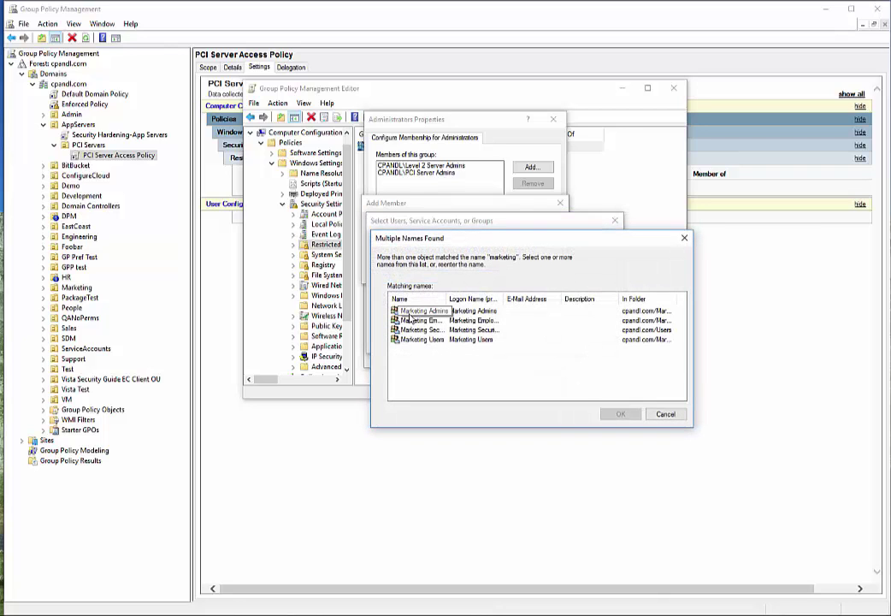
pyautogui.doubleClick(409, 311)
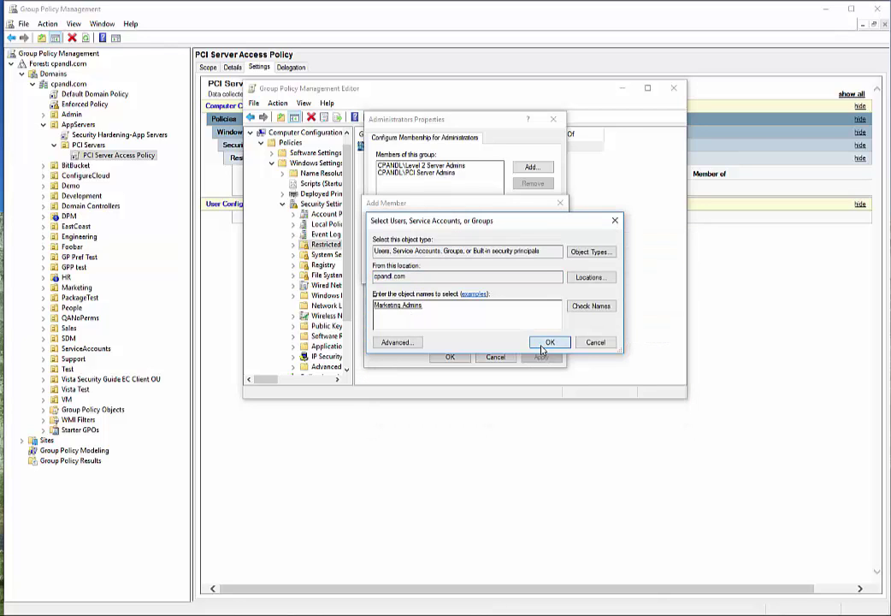
pyautogui.click(548, 342)
pyautogui.click(495, 271)
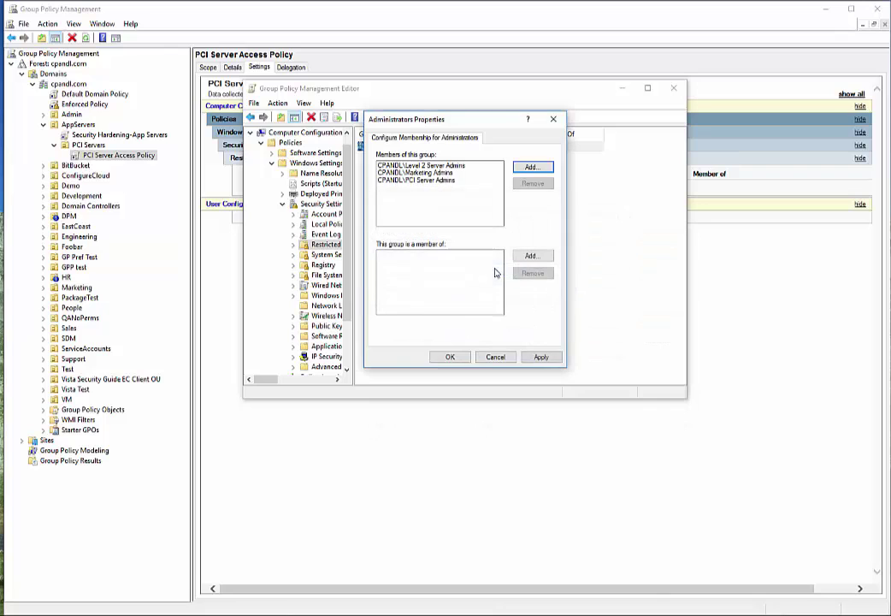
pyautogui.click(449, 359)
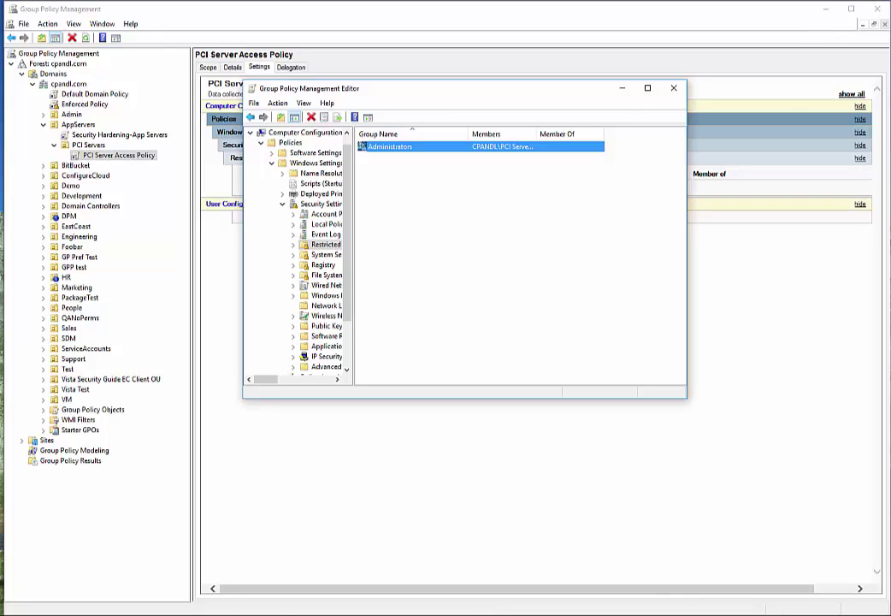
pyautogui.click(622, 88)
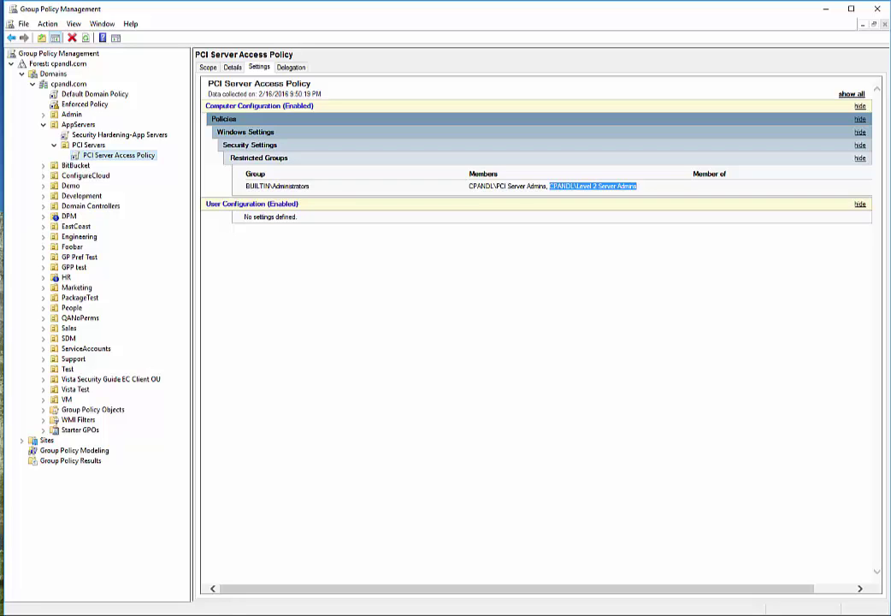
pyautogui.hotkey('alt', 'Tab')
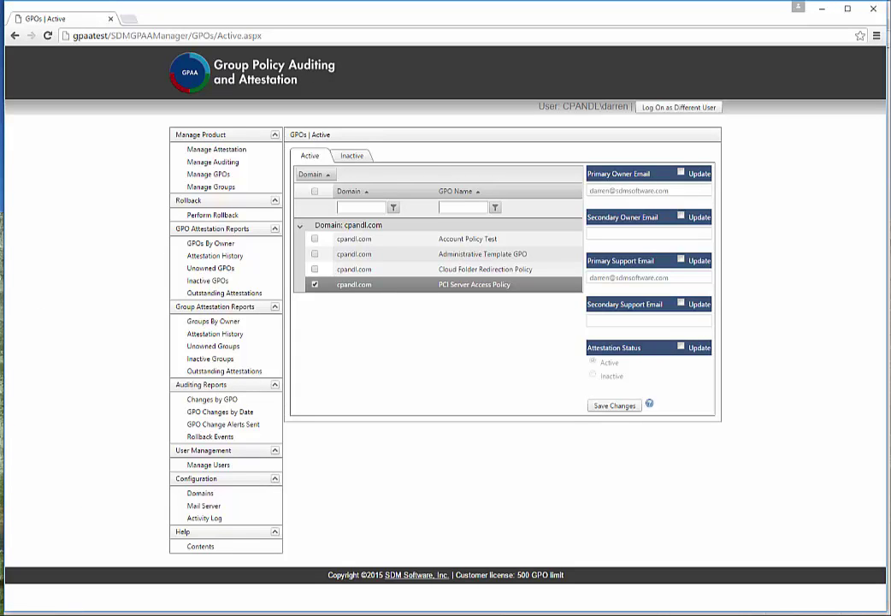
pyautogui.moveTo(890, 43); pyautogui.dragTo(271, 106)
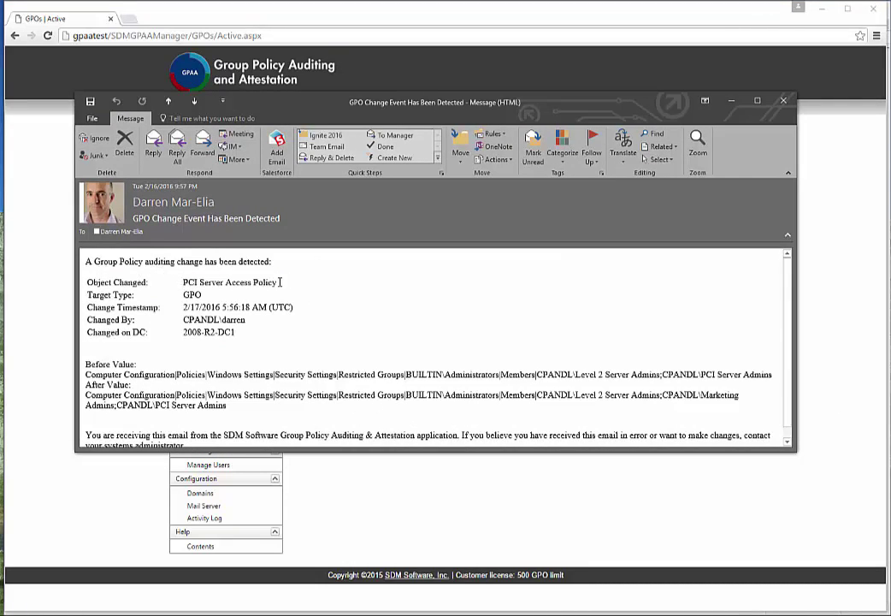
pyautogui.moveTo(277, 282); pyautogui.dragTo(182, 282)
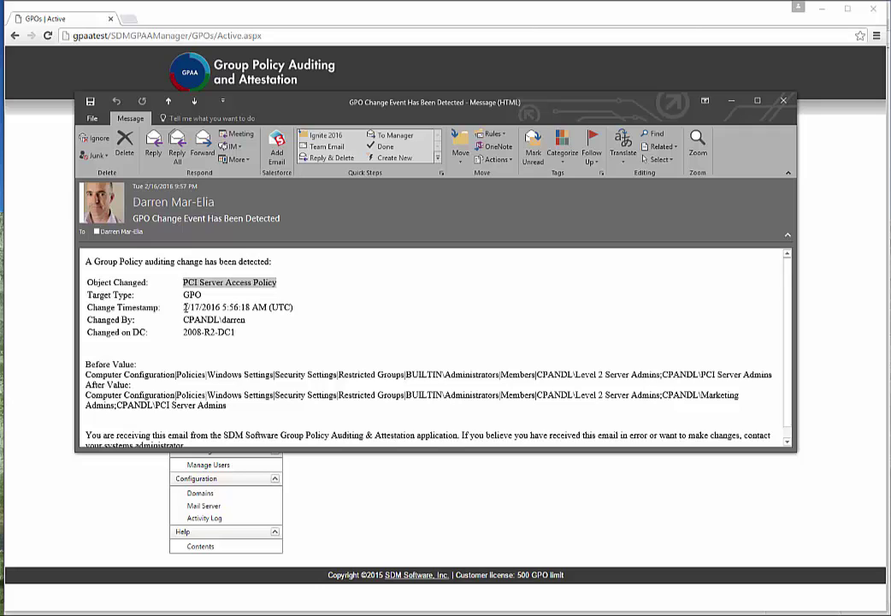
pyautogui.moveTo(186, 320); pyautogui.dragTo(175, 338)
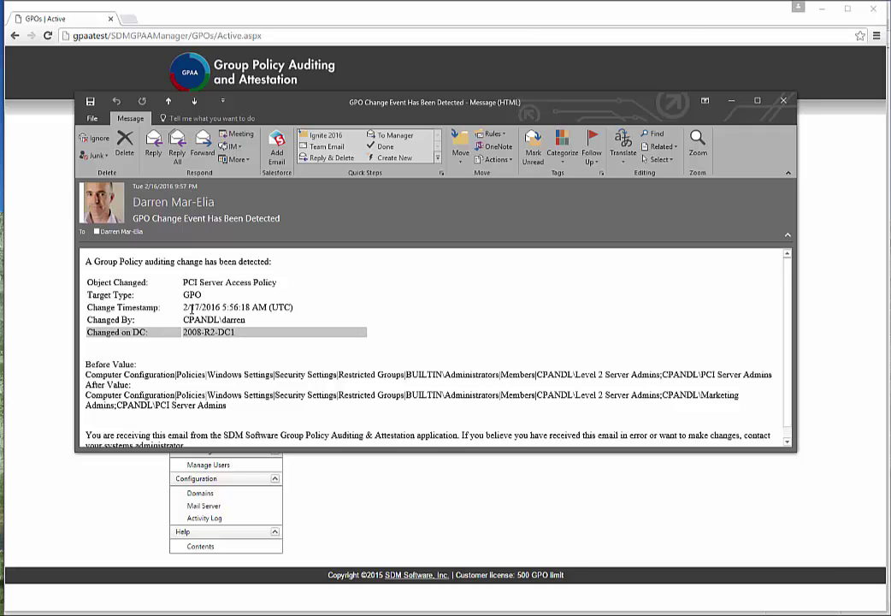
pyautogui.scroll(-1, 135, 353)
pyautogui.scroll(-1, 136, 352)
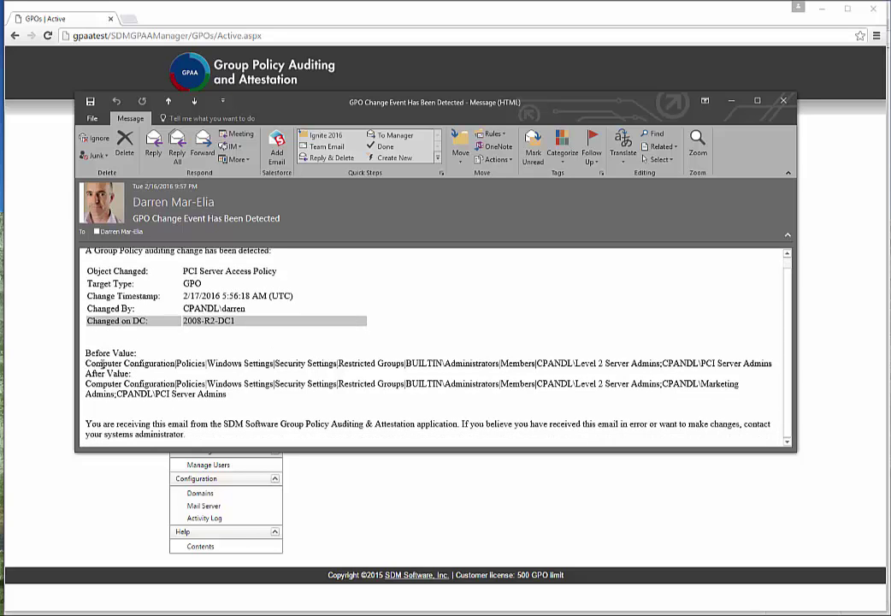
pyautogui.moveTo(86, 363); pyautogui.dragTo(778, 363)
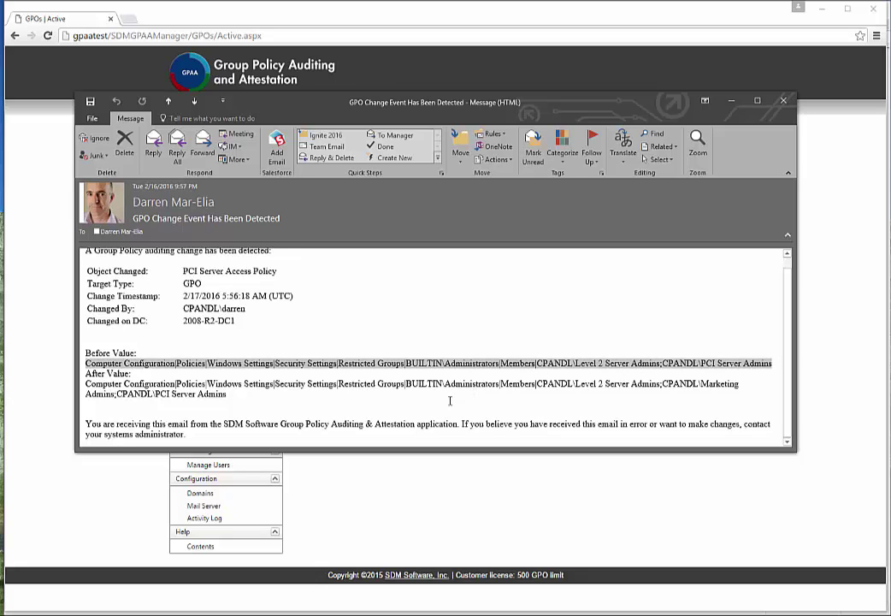
pyautogui.moveTo(85, 385); pyautogui.dragTo(250, 401)
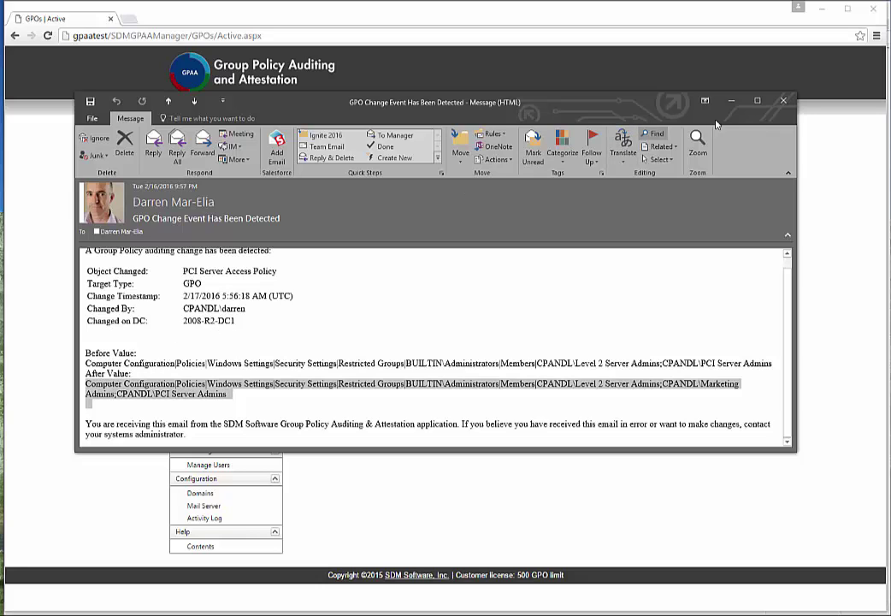
pyautogui.click(783, 101)
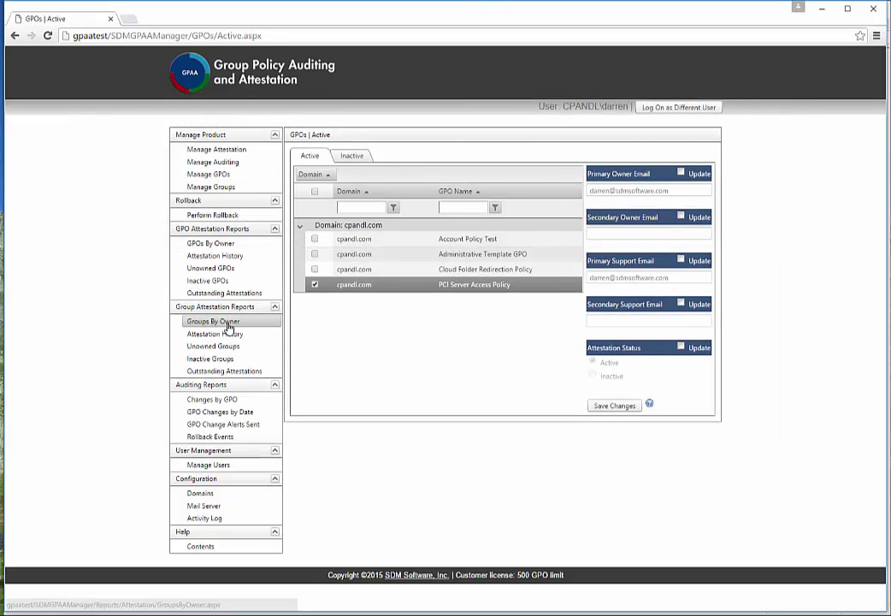
# - Generate a Changes By GPO report for PCI Server Access Policy and highlight its Before and After values
pyautogui.click(206, 402)
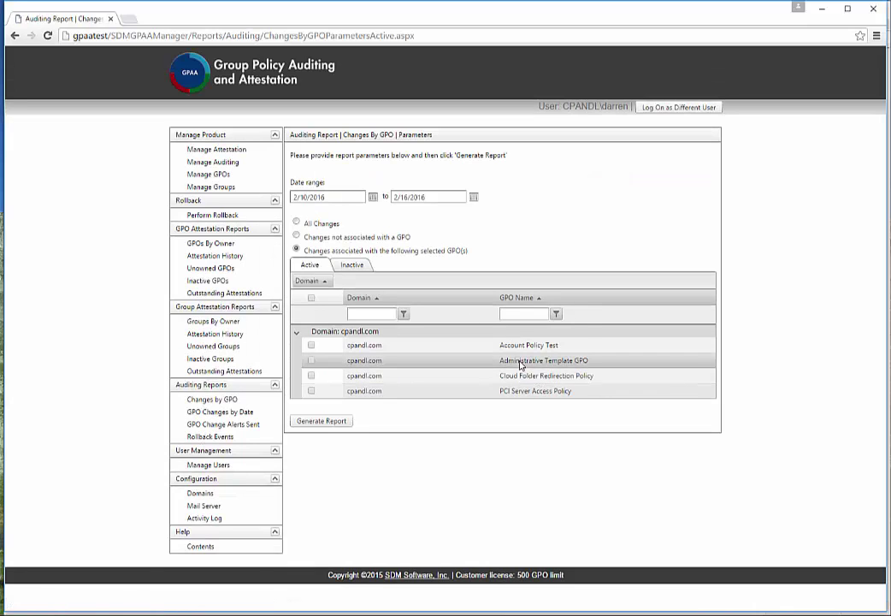
pyautogui.click(508, 392)
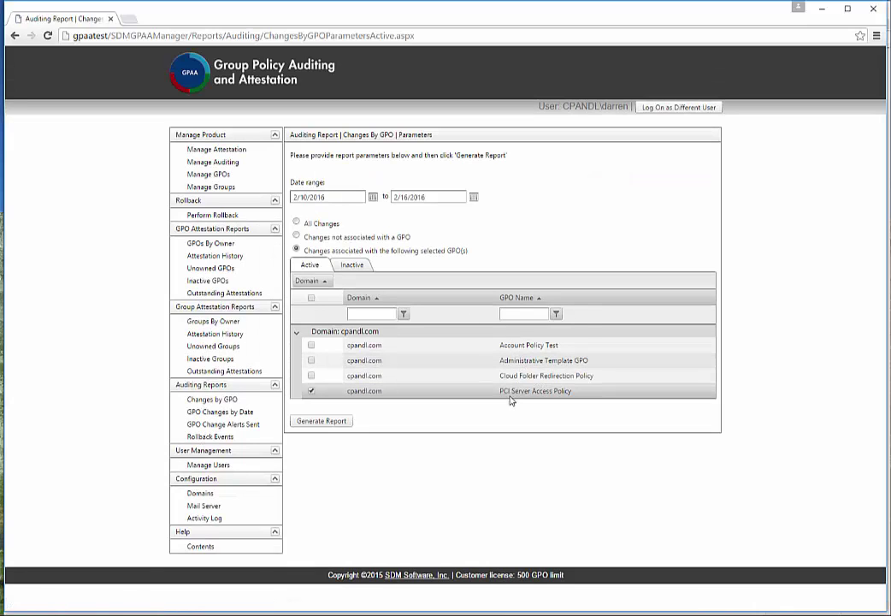
pyautogui.click(314, 423)
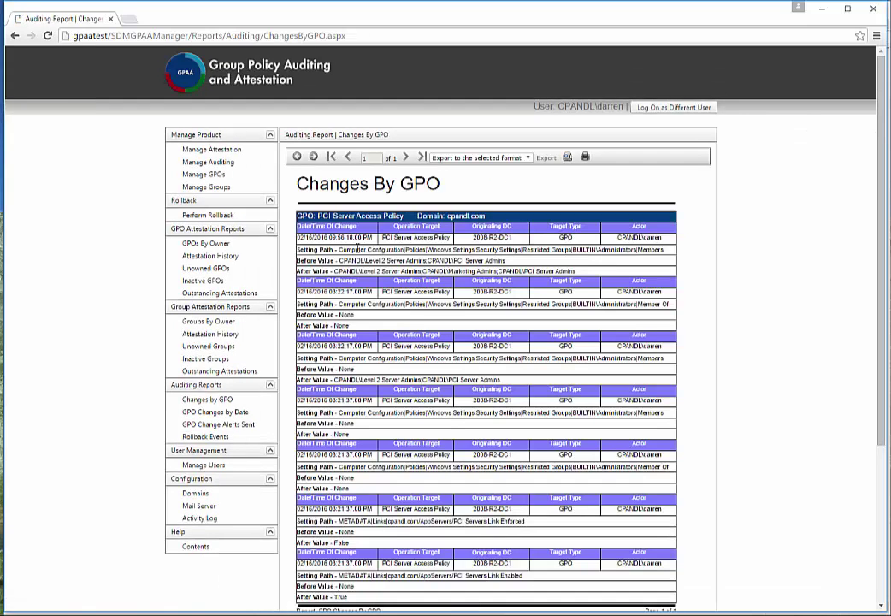
pyautogui.moveTo(506, 260); pyautogui.dragTo(296, 260)
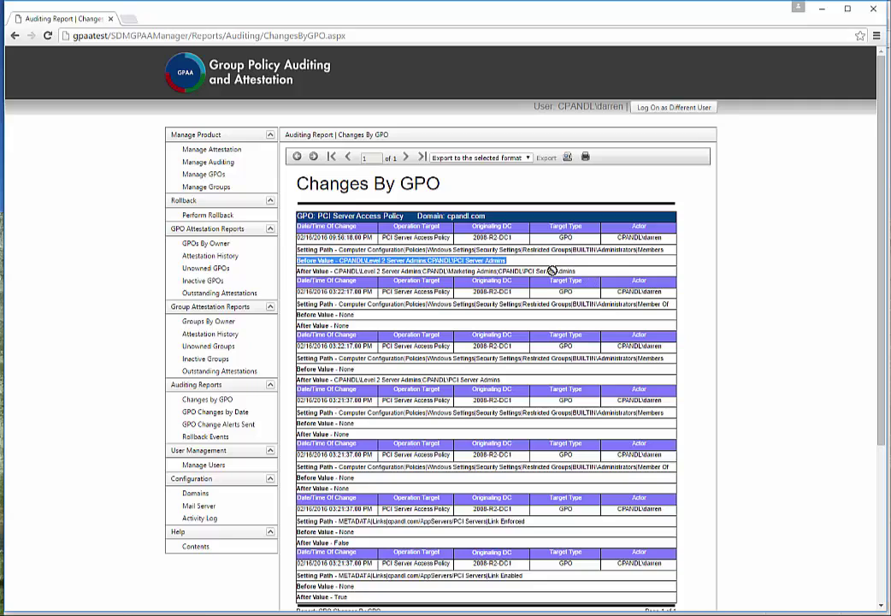
pyautogui.moveTo(576, 270); pyautogui.dragTo(296, 271)
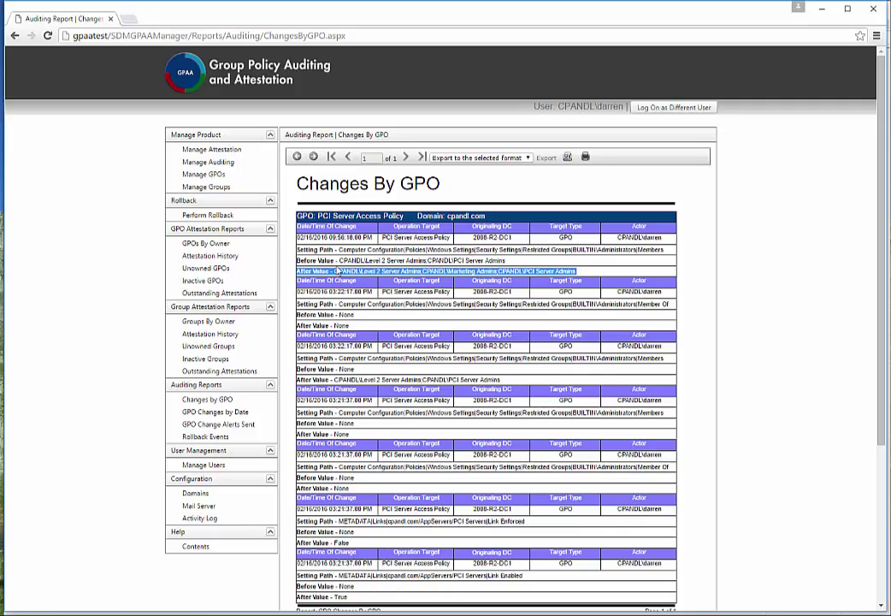